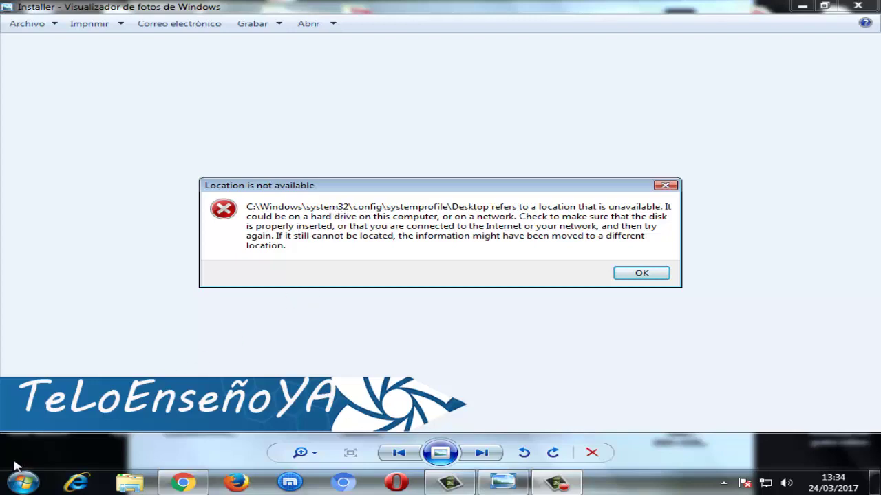
- Open the Usuarios folder on Disco local (C:) and locate the user's profile folder
left_click(21, 481)
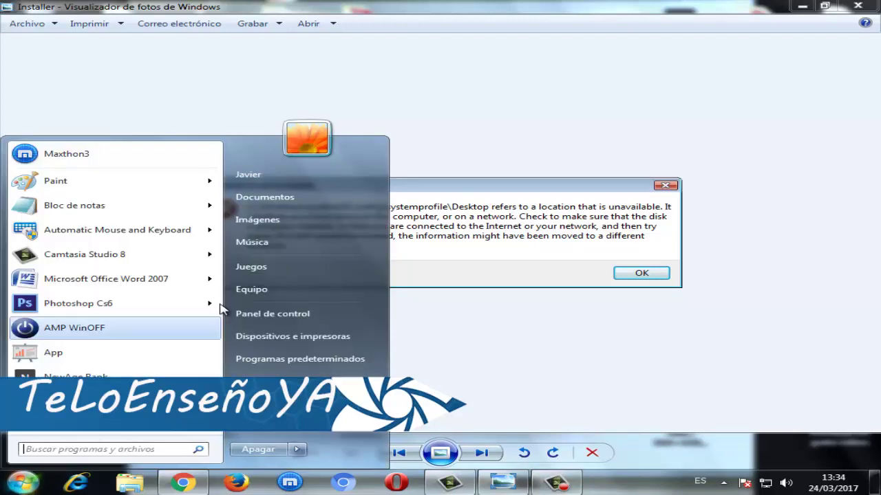
left_click(249, 290)
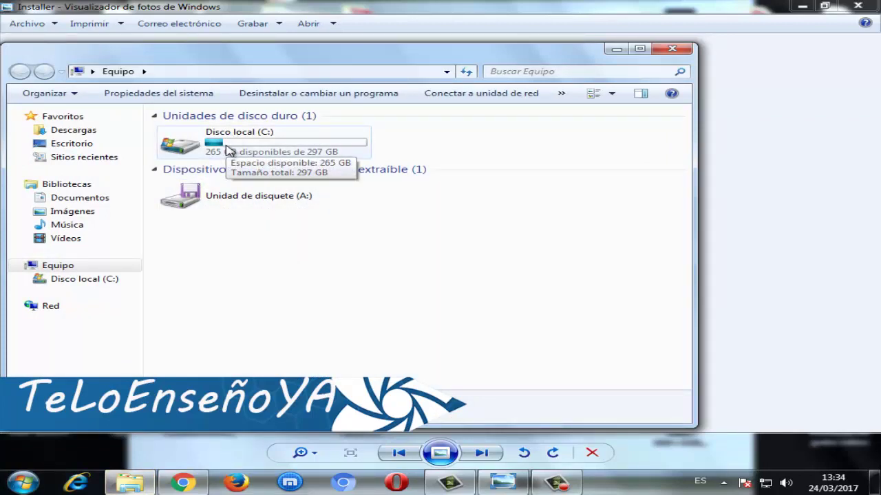
double_click(229, 150)
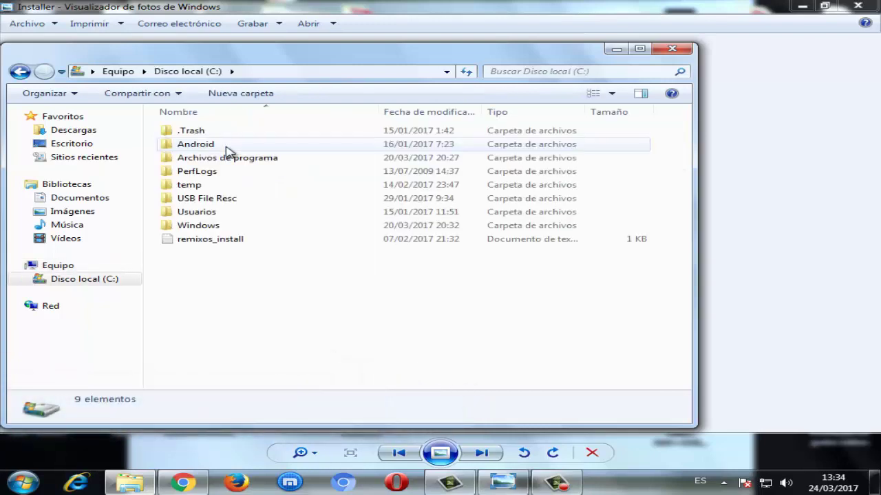
double_click(189, 213)
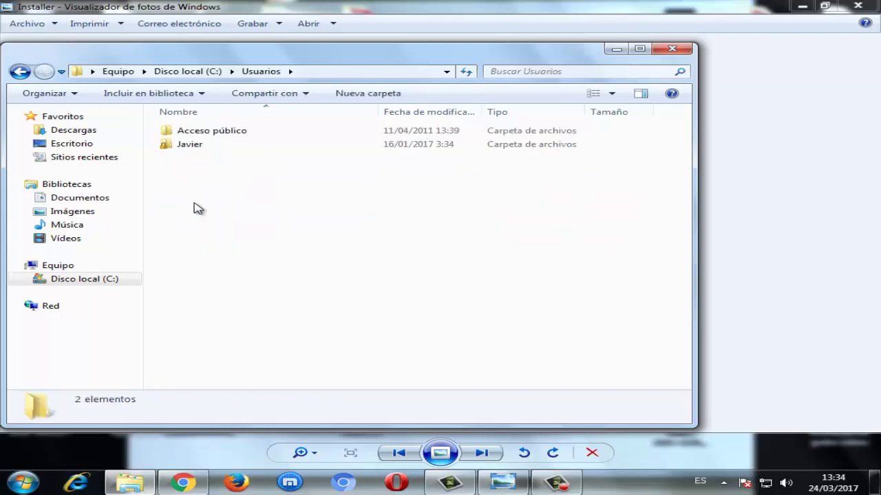
left_click(185, 148)
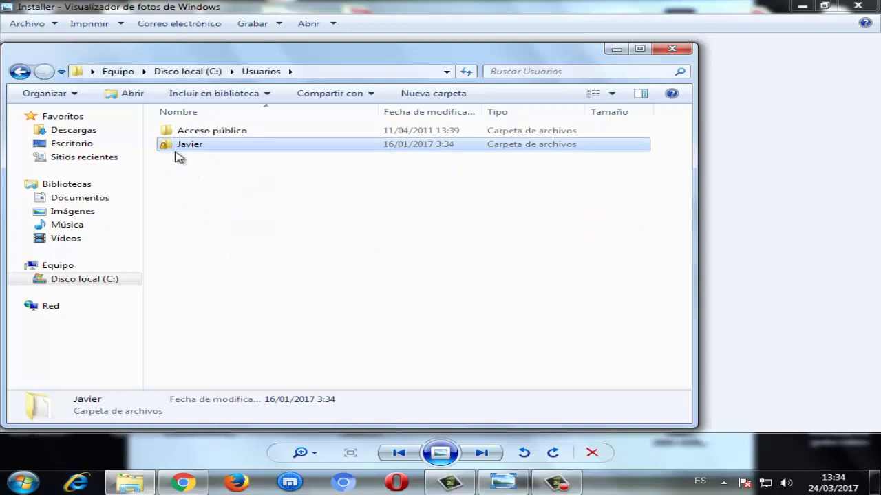
left_click(213, 201)
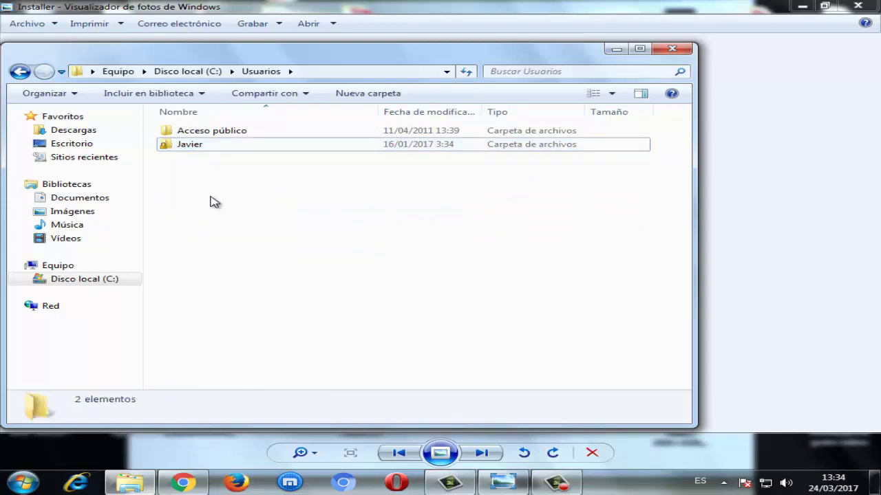
- Create a new folder in Usuarios and try to give it the profile folder's name, declining the folder merge
right_click(182, 198)
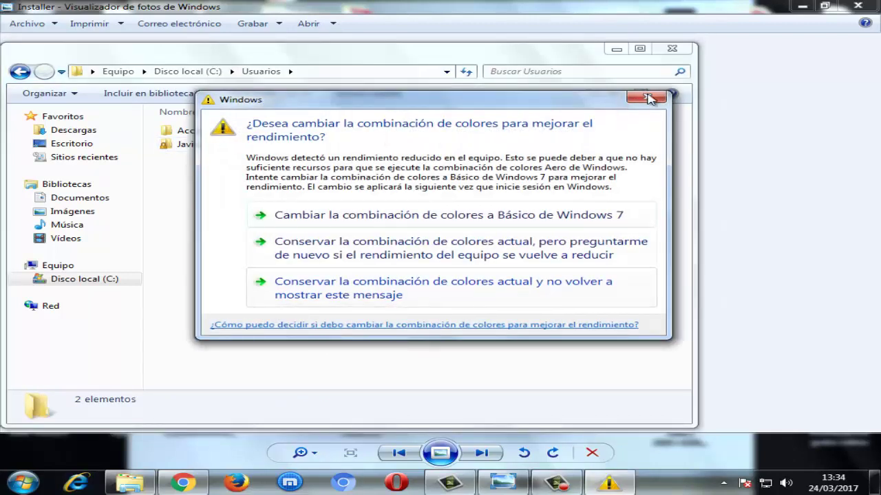
left_click(645, 98)
right_click(245, 218)
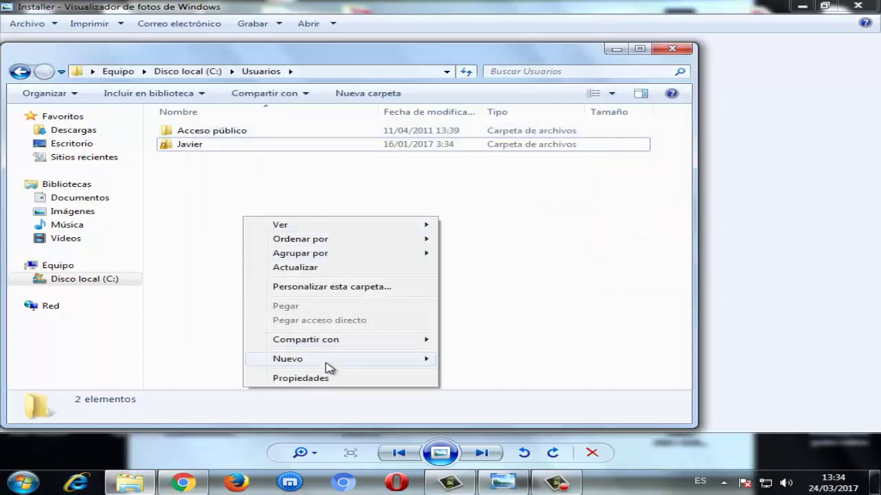
mouse_move(384, 363)
left_click(473, 361)
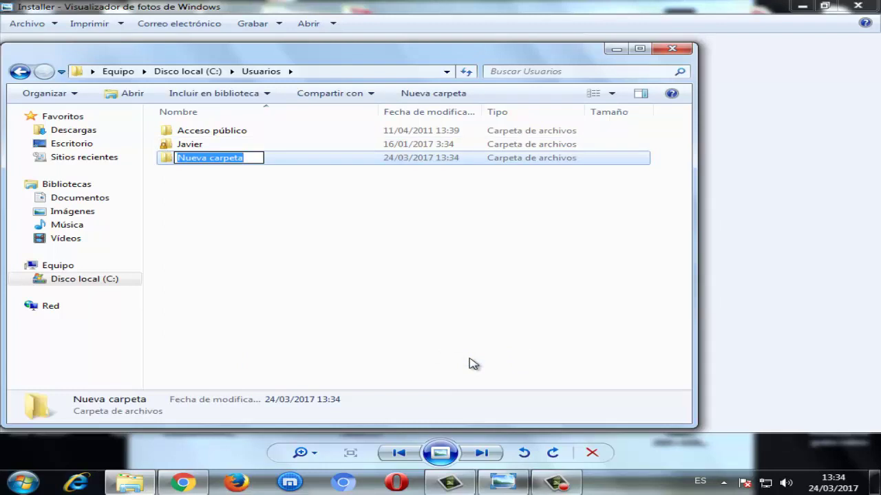
type("J")
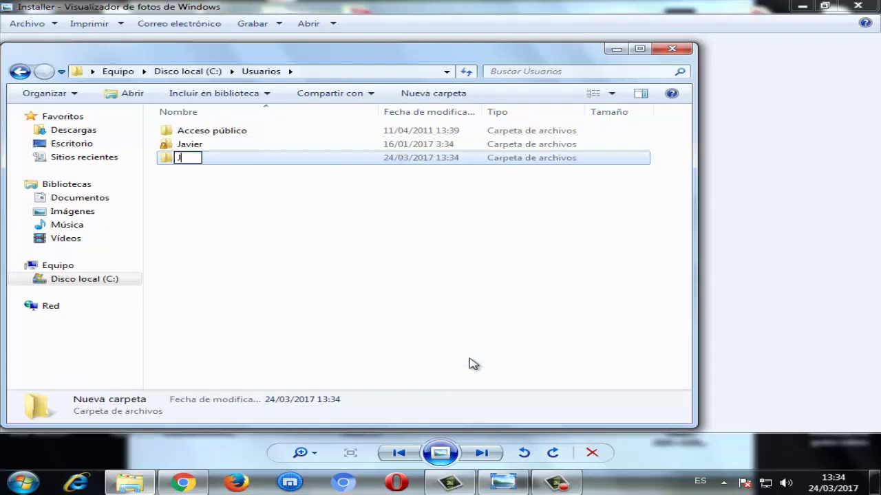
type("avier")
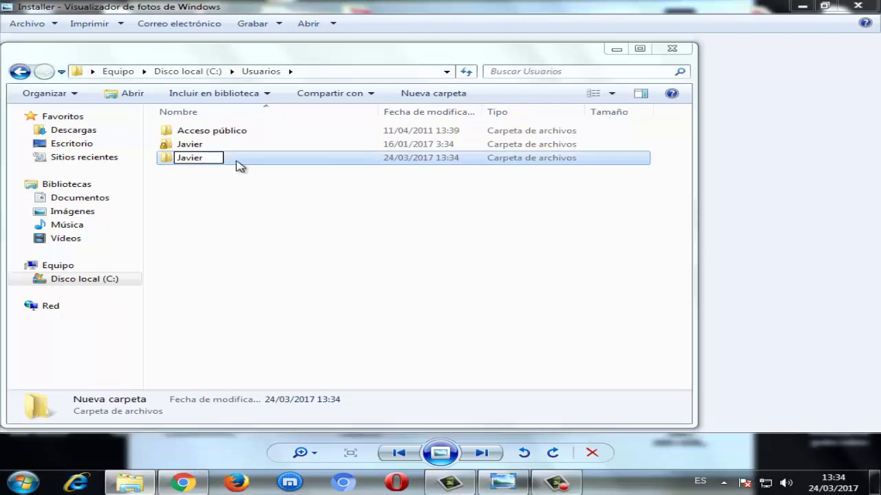
left_click(240, 166)
left_click(611, 371)
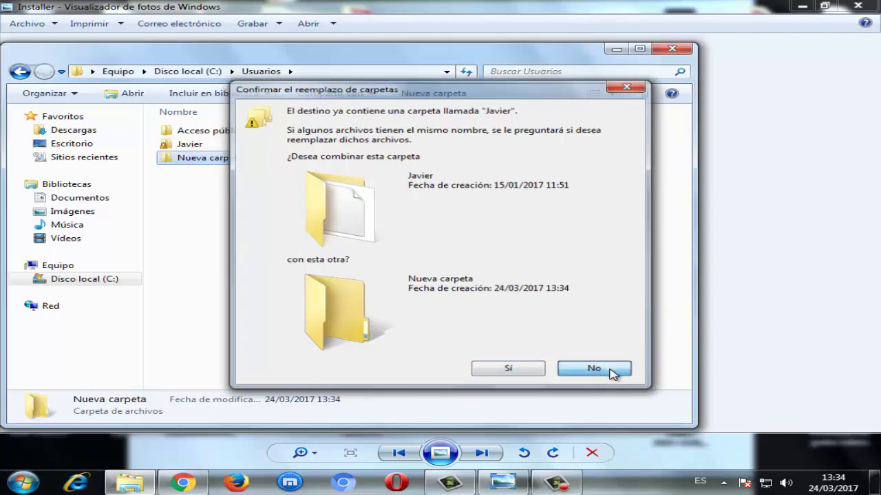
- Examine the general and customization properties of the user's profile folder, leaving them unchanged, and close the folder window
left_click(199, 150)
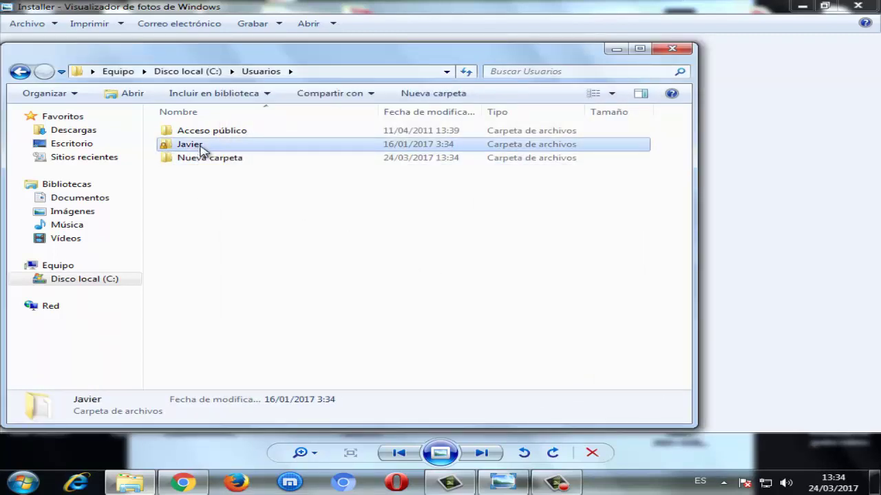
mouse_move(198, 149)
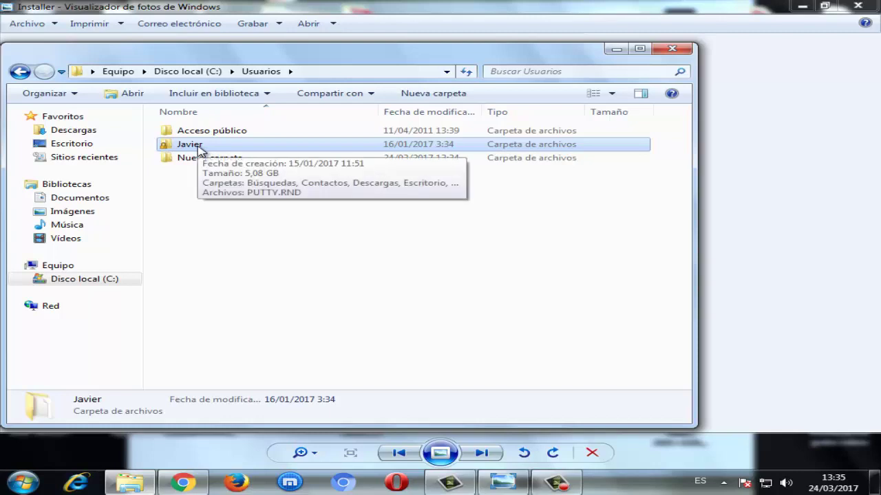
right_click(200, 149)
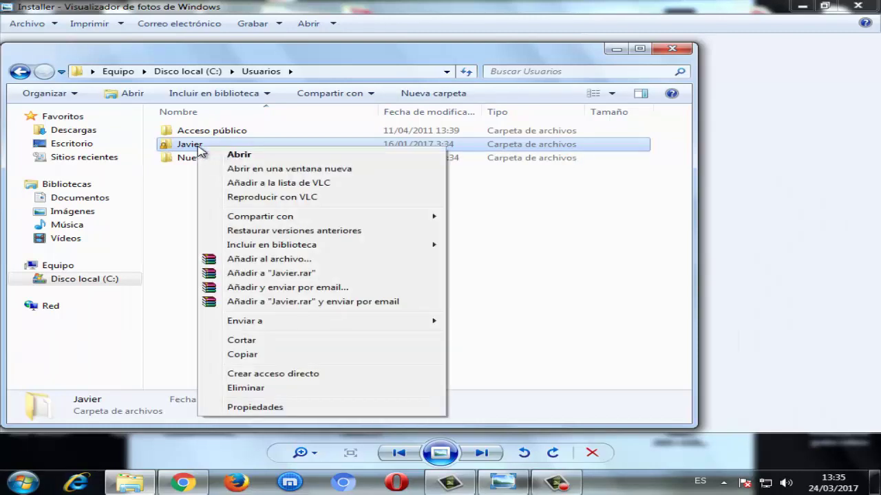
left_click(280, 408)
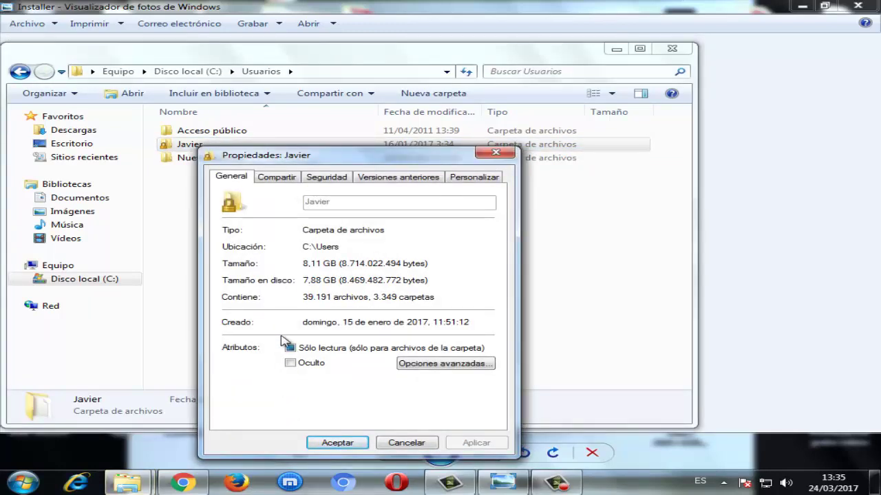
left_click(478, 180)
left_click_drag(383, 159, 399, 92)
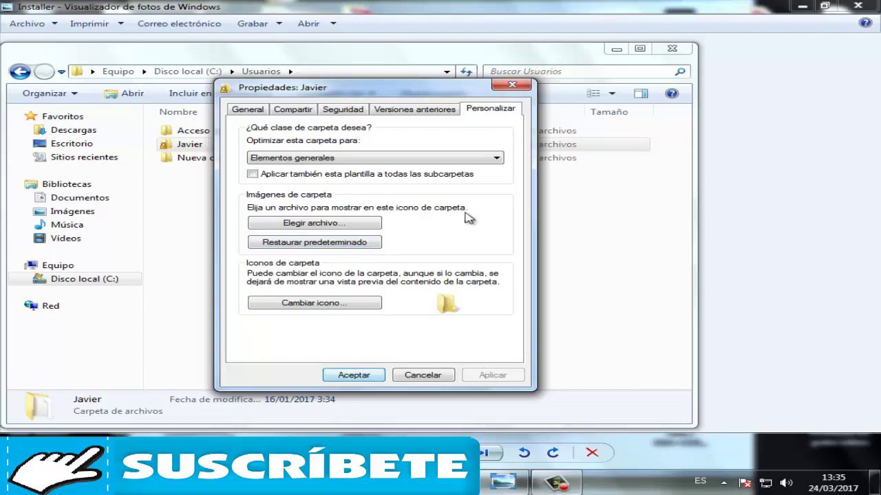
left_click(501, 89)
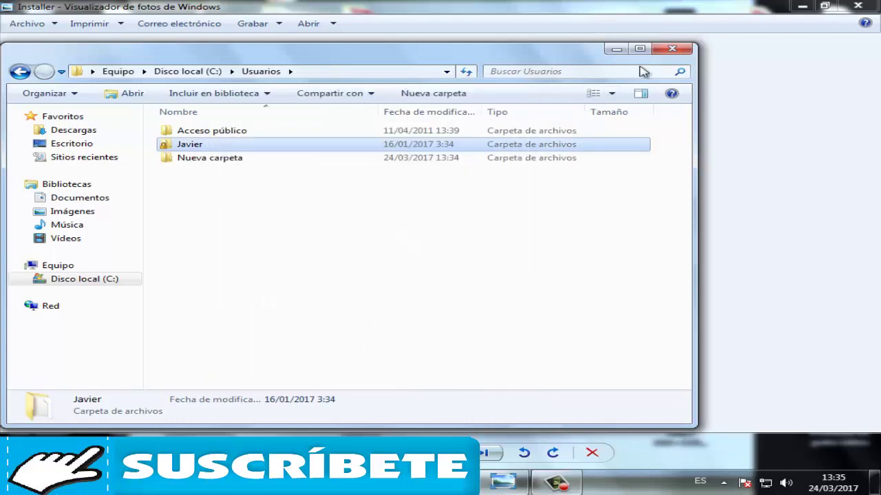
left_click(668, 52)
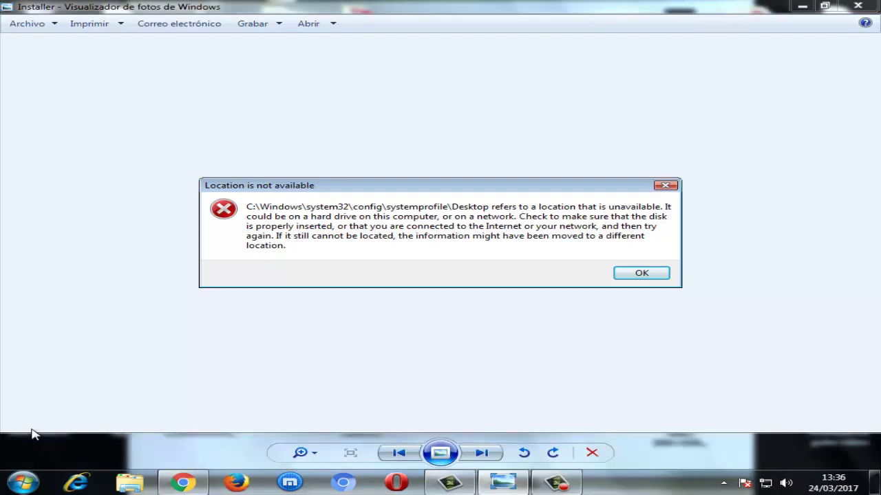
- Open the Windows Task Manager and run cmd as a new task to get a command prompt
key("ctrl+shift+Escape")
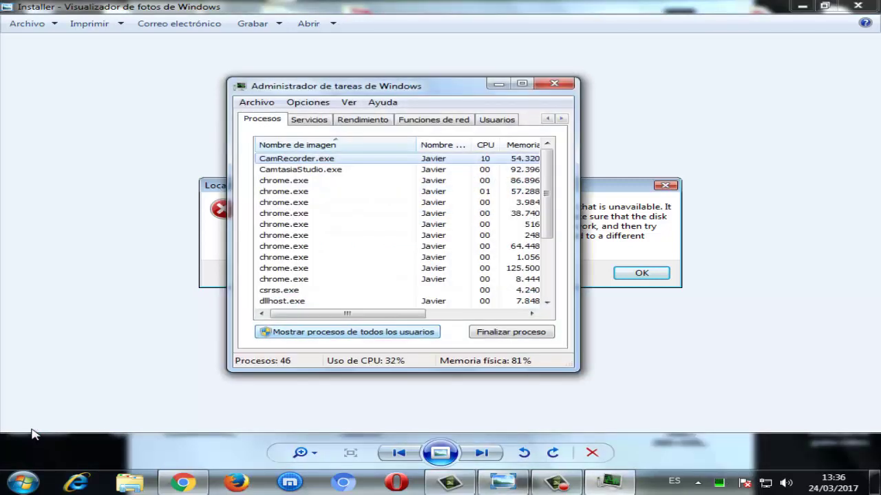
left_click(265, 105)
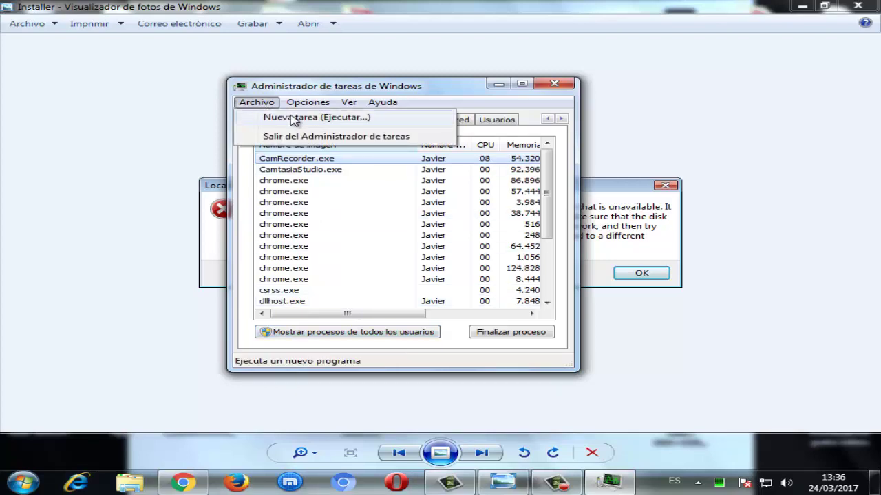
left_click(288, 118)
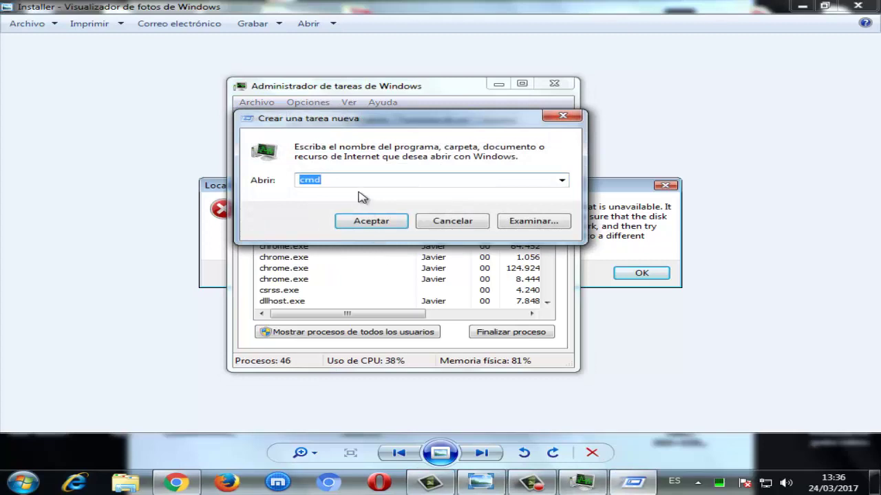
left_click(349, 181)
key("Return")
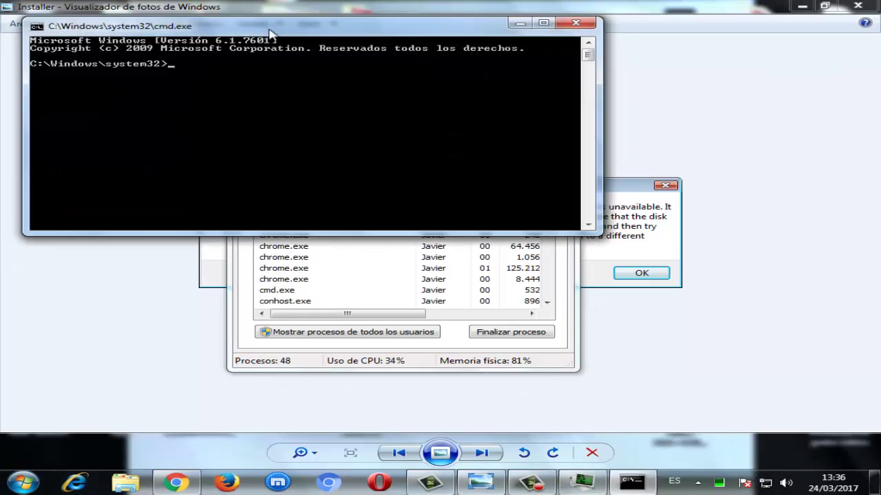
left_click_drag(251, 27, 339, 124)
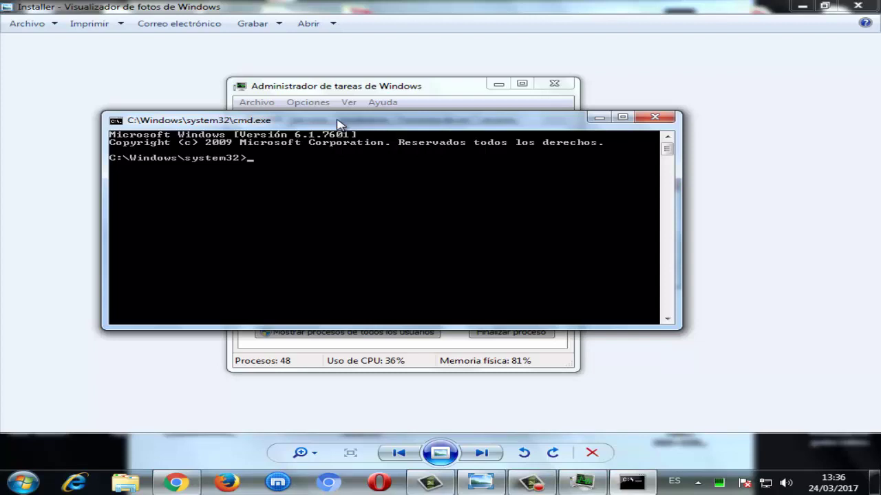
- Write the restart command "shutdown /r" at the command prompt without running it
type("shutdown")
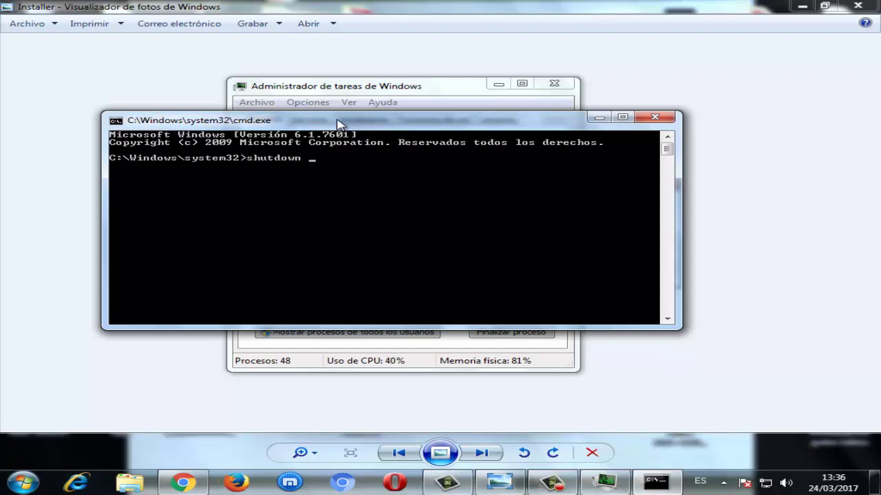
type("/r")
left_click_drag(339, 124, 339, 160)
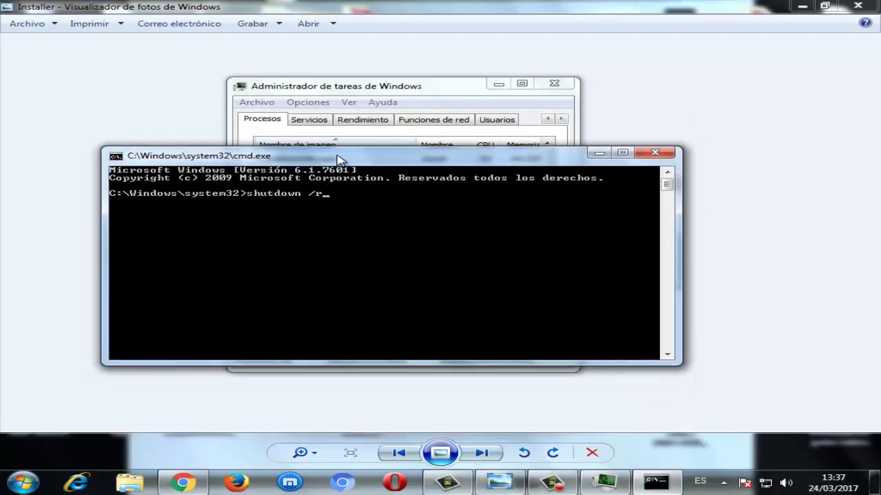